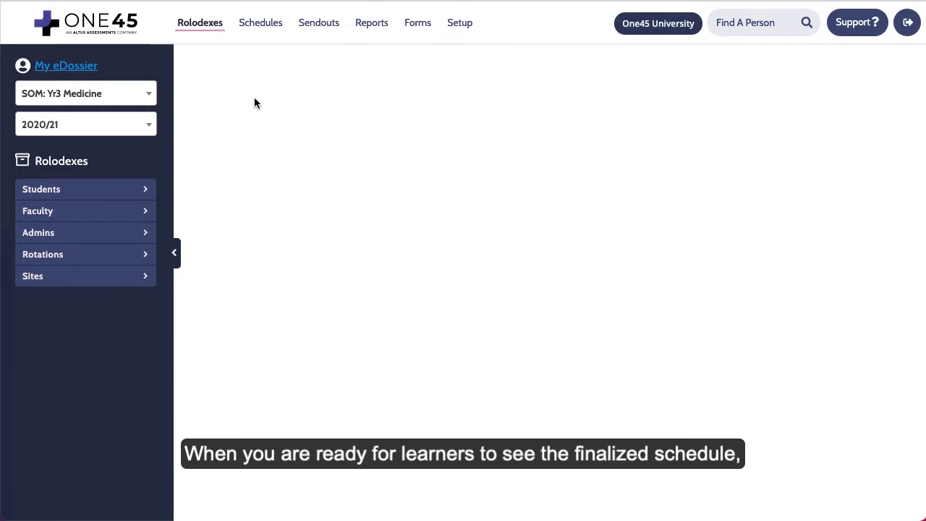
Go to Schedules > Rotation Planner and show its release page listing learner levels.
click(260, 29)
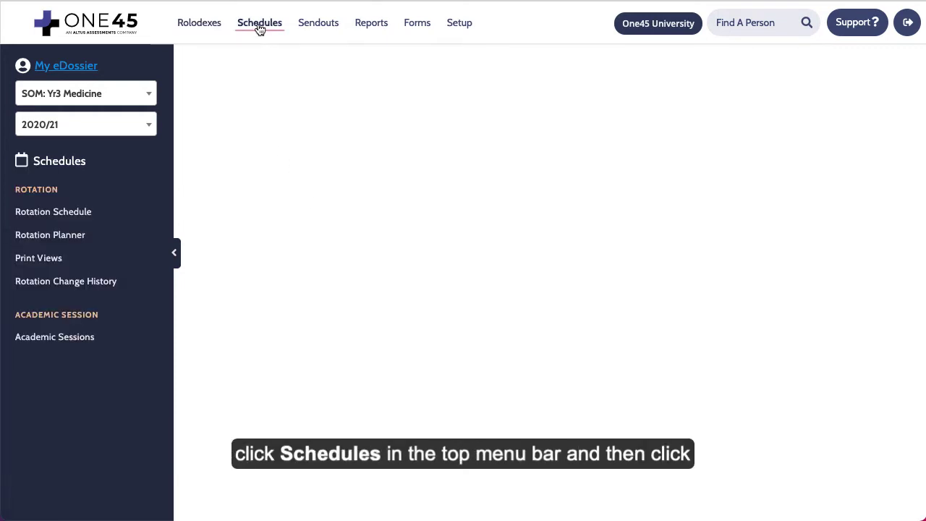
click(59, 241)
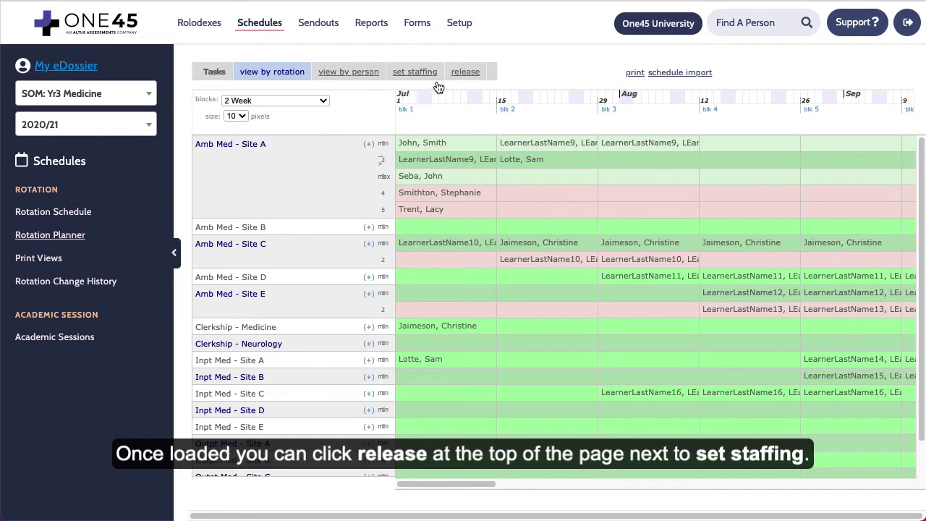
click(465, 76)
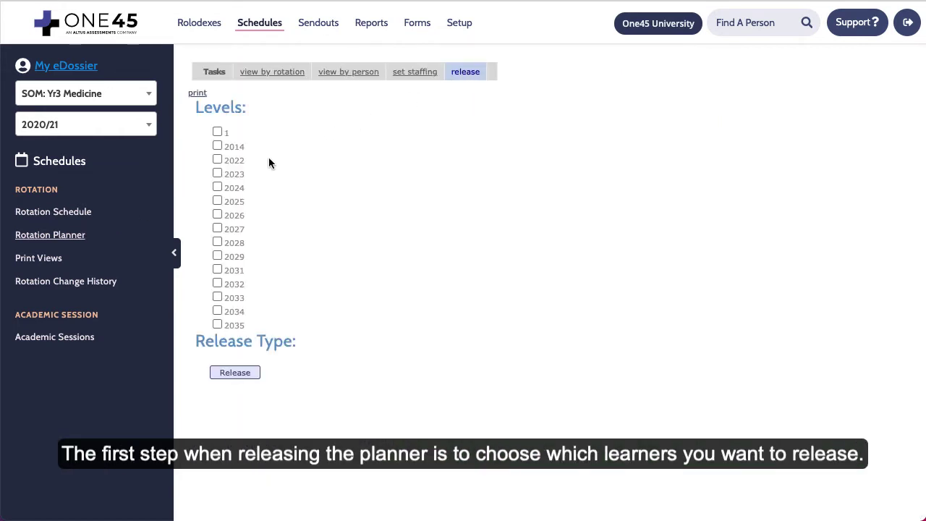
Mark levels 2023 and 2024 for release.
click(217, 174)
click(217, 187)
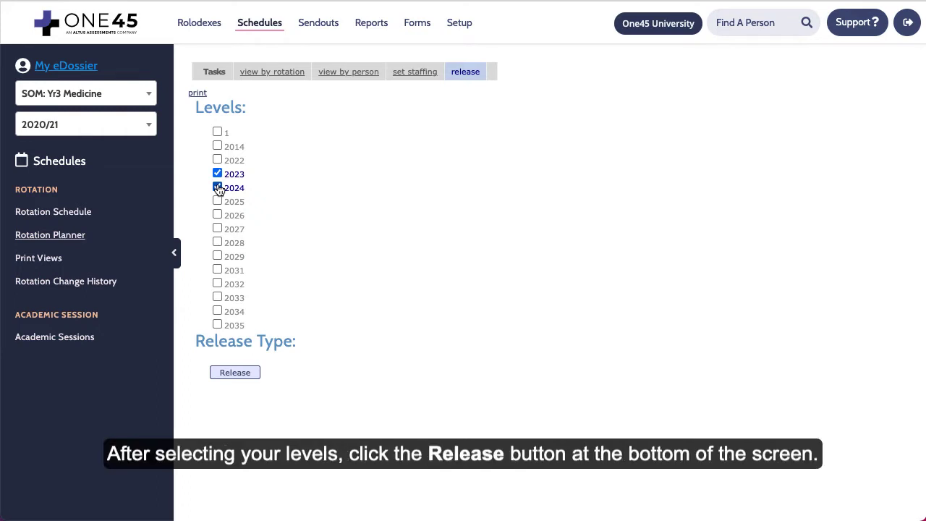
Release the planner for levels 2023 and 2024 and review the Conflicts table.
click(234, 374)
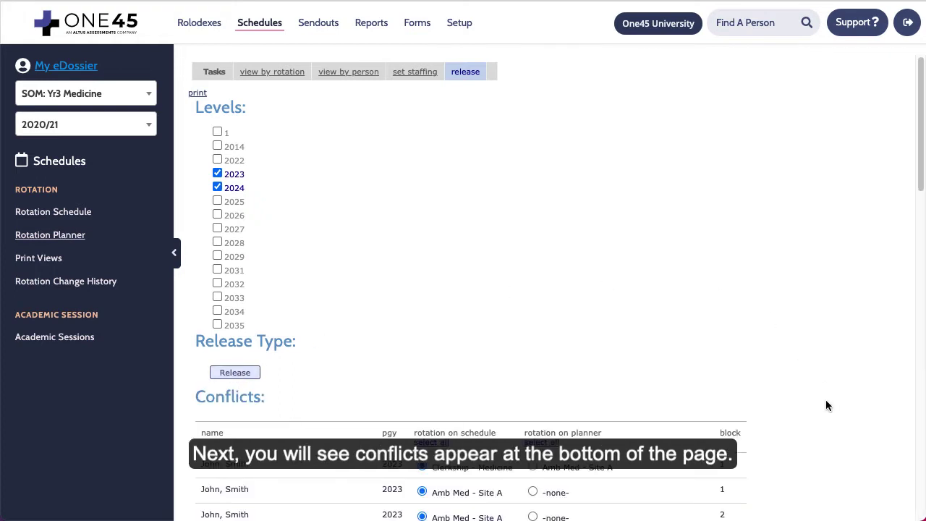
scroll(827, 406, down, 5)
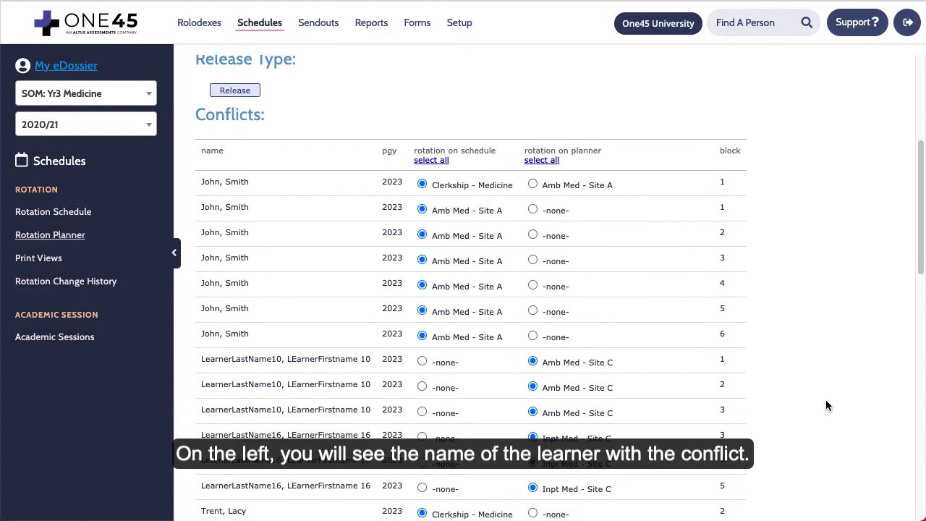
scroll(827, 406, down, 1)
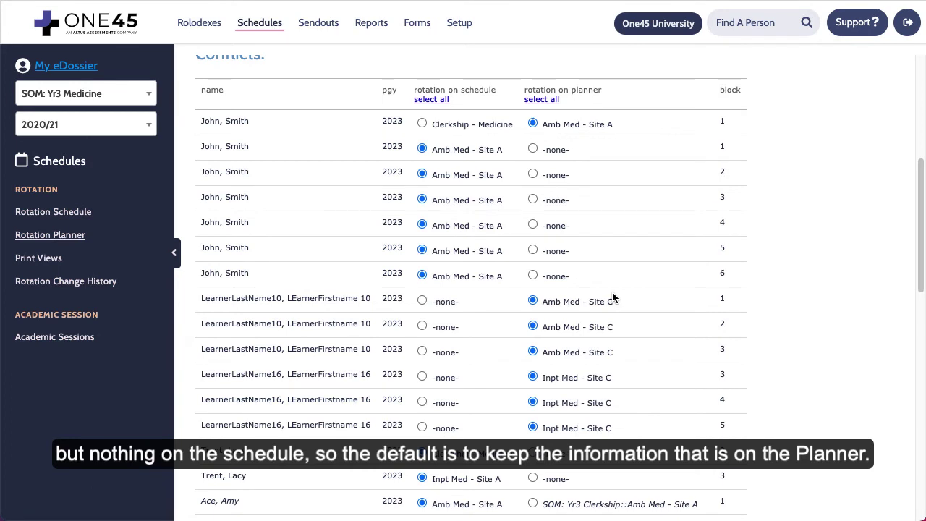
Choose the planner's Amb Med - Site A over Clerkship - Medicine for block 1, then review remaining conflicts.
click(423, 124)
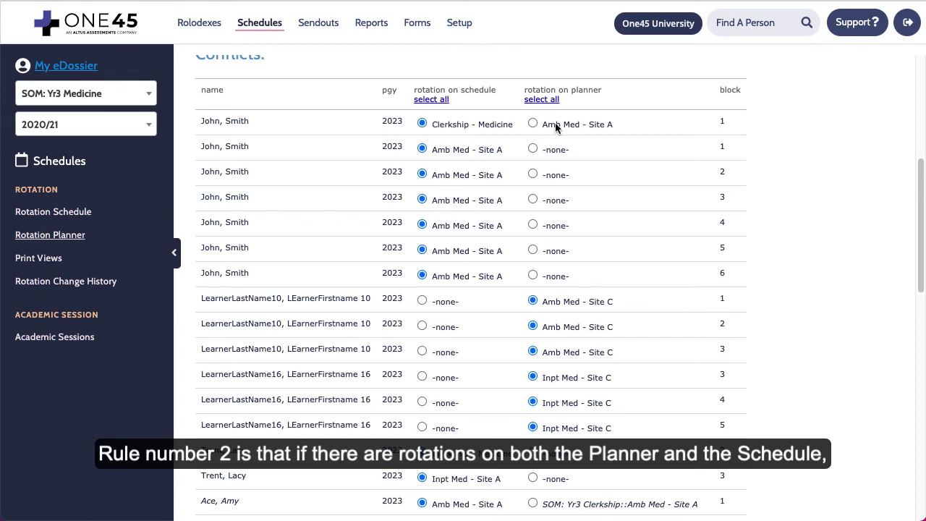
click(532, 125)
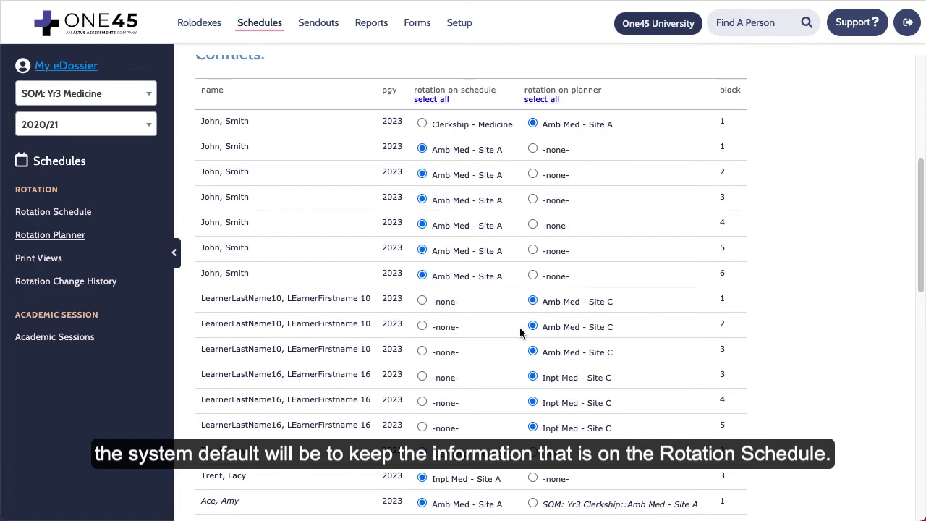
scroll(520, 329, down, 3)
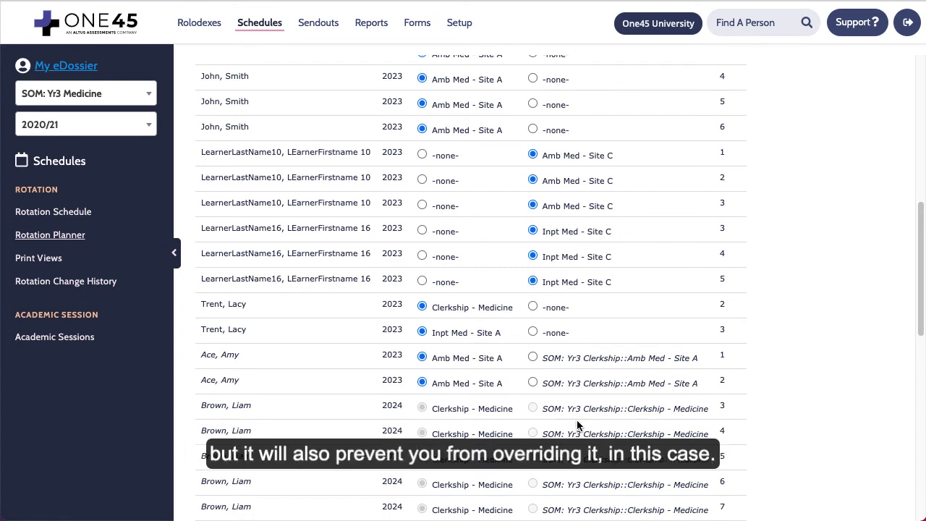
scroll(577, 425, up, 4)
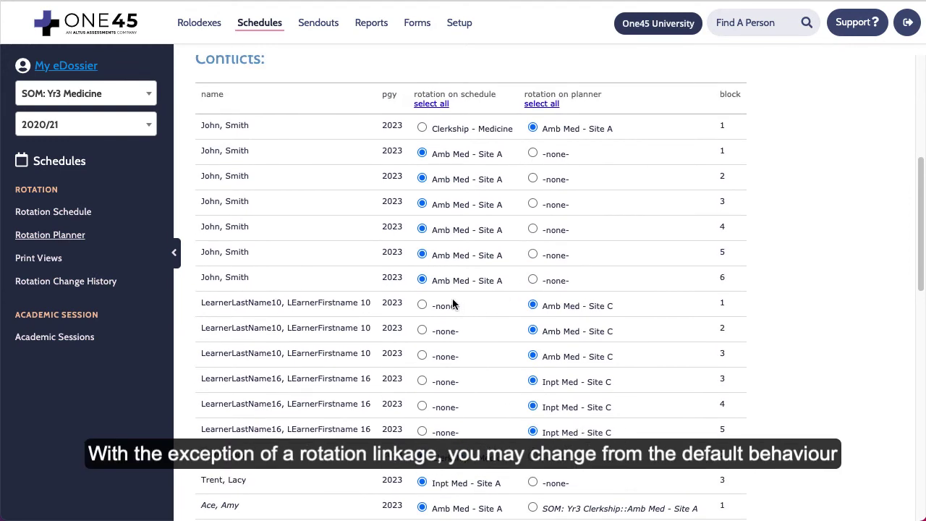
scroll(430, 423, down, 15)
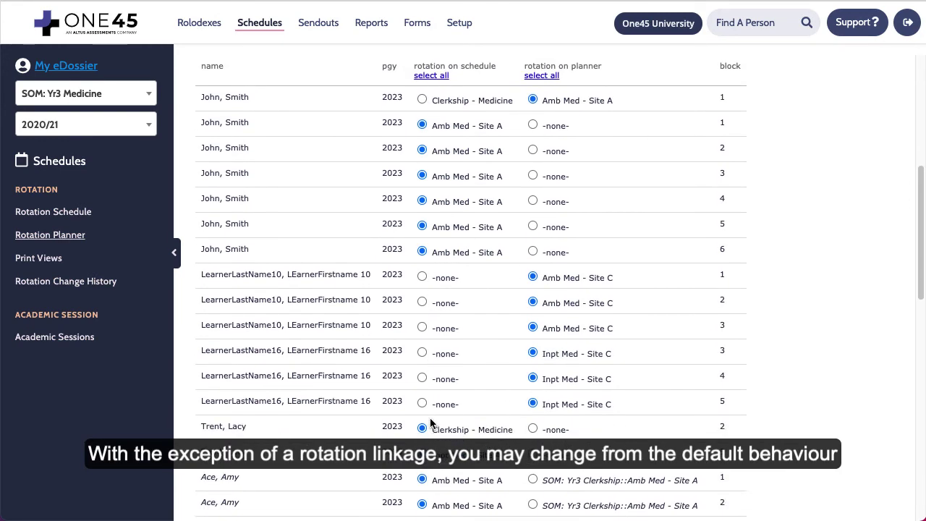
scroll(430, 419, down, 7)
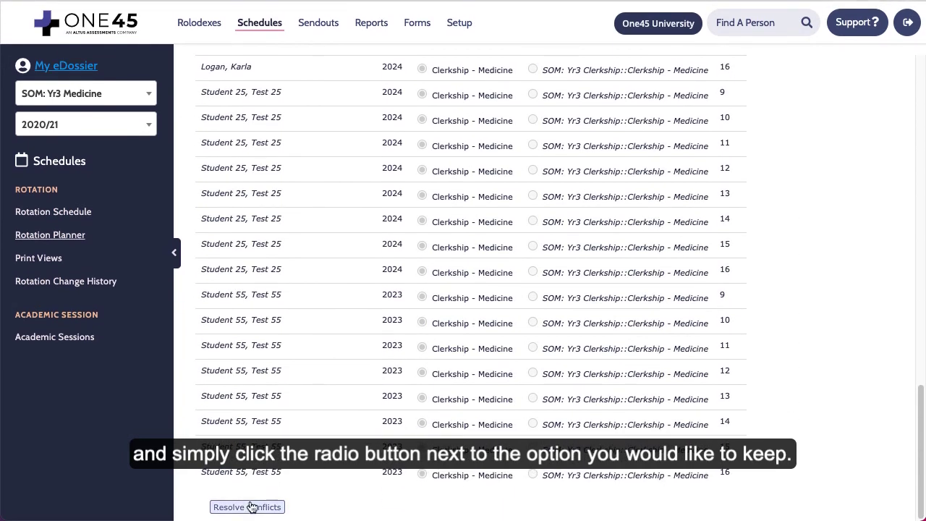
Resolve the conflicts and check the released rotations on the Rotation Schedule.
click(248, 508)
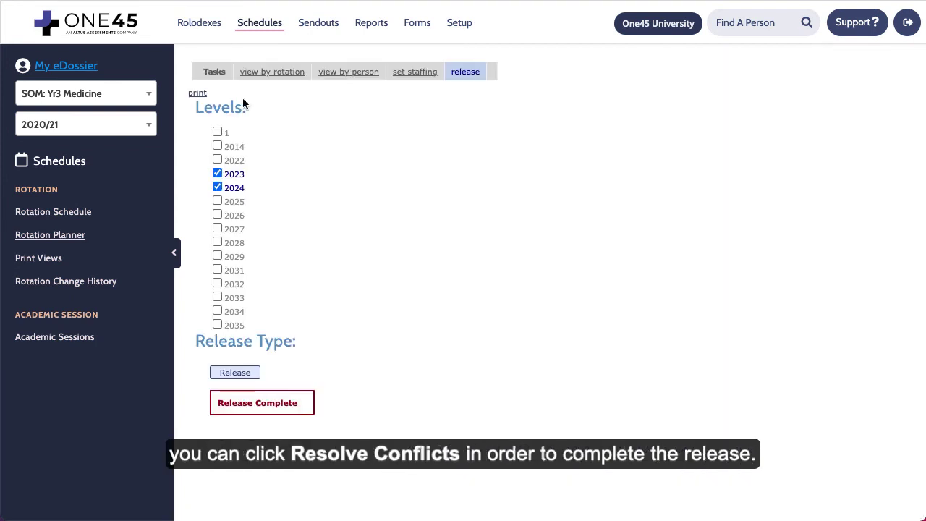
click(41, 217)
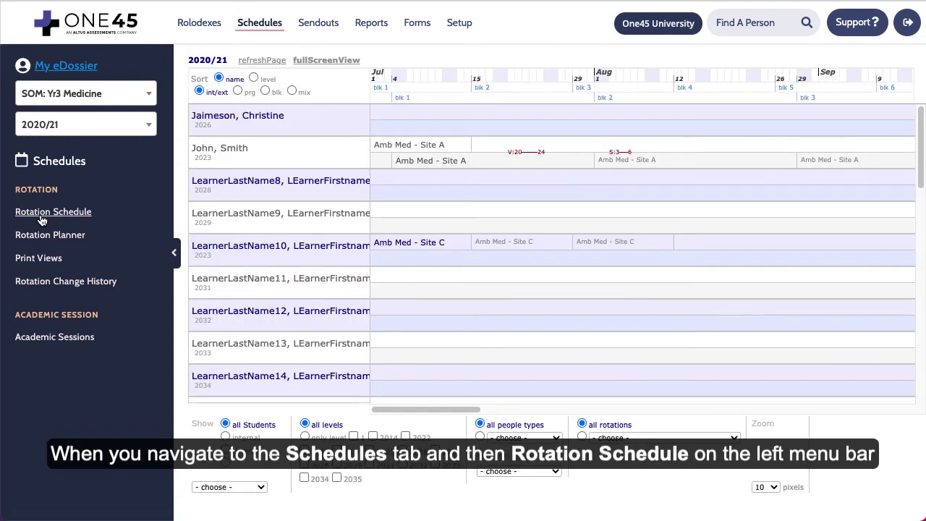
click(41, 220)
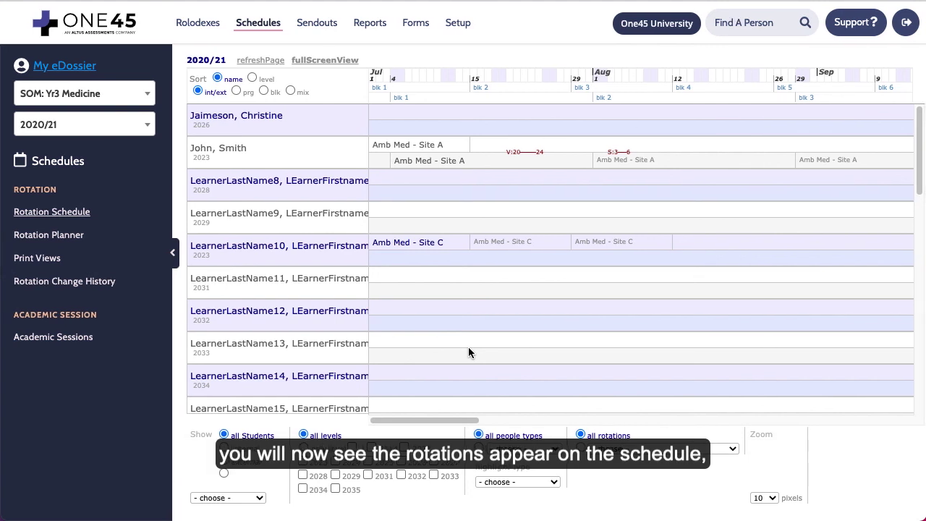
scroll(469, 348, right, 3)
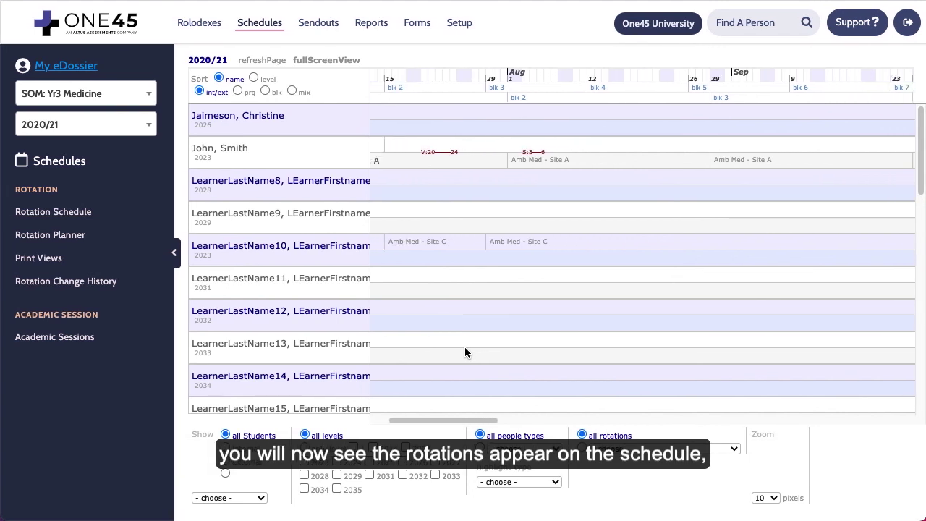
Show a student's My Rotations page listing the released Ambulatory Medicine - Site A rotations.
click(200, 22)
click(55, 264)
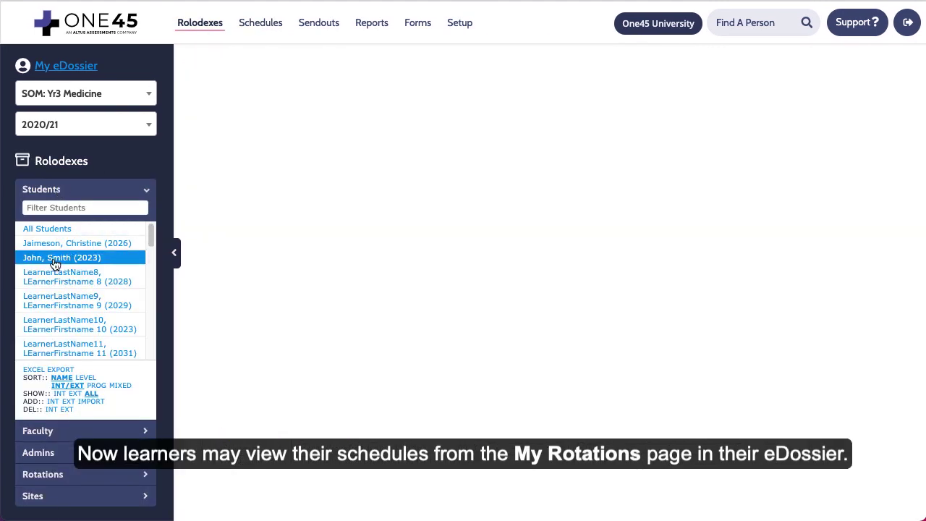
click(217, 357)
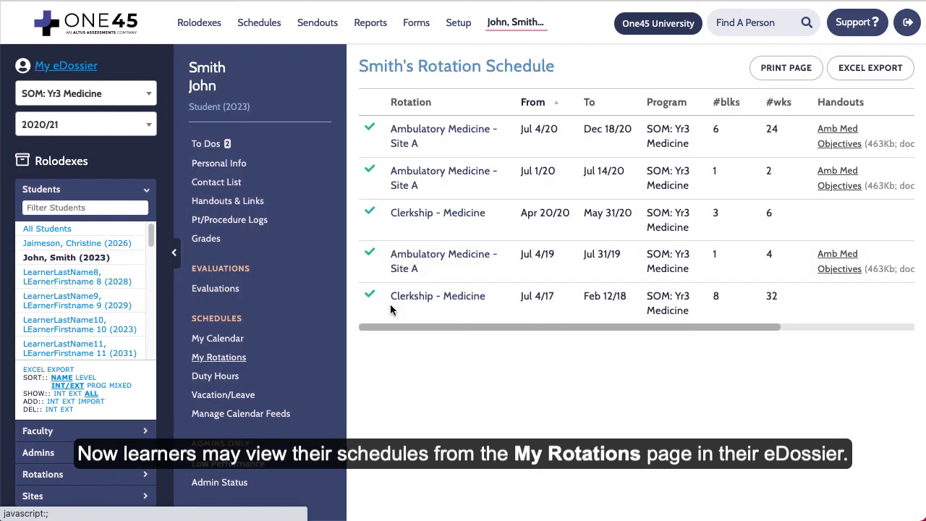